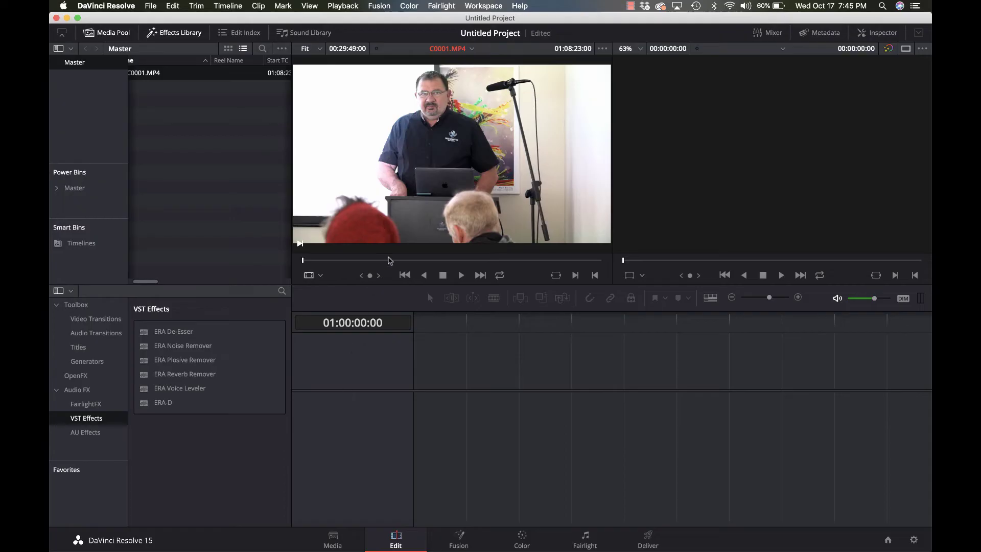
Scrub into C0001.MP4 and drag it onto the empty timeline, creating Timeline 1.
click(348, 260)
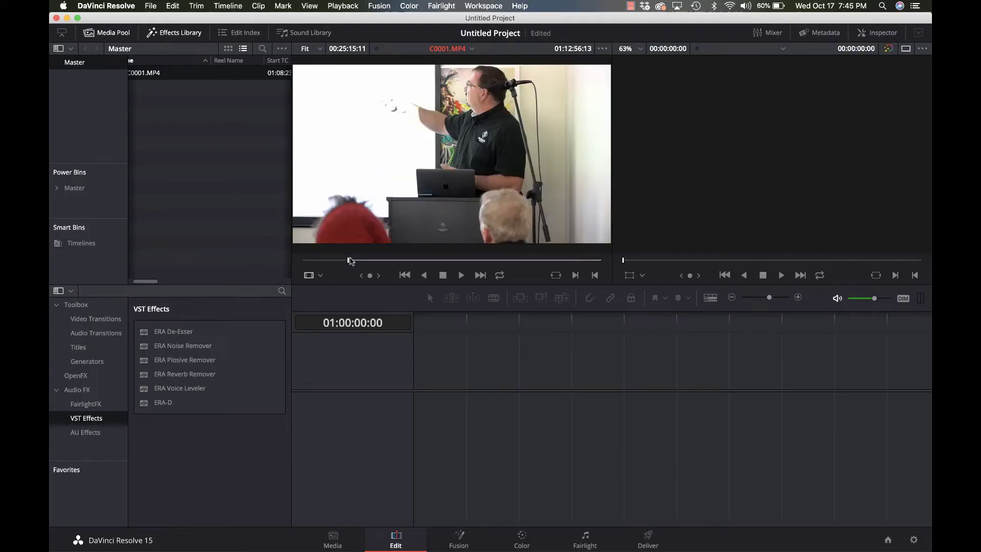
click(366, 261)
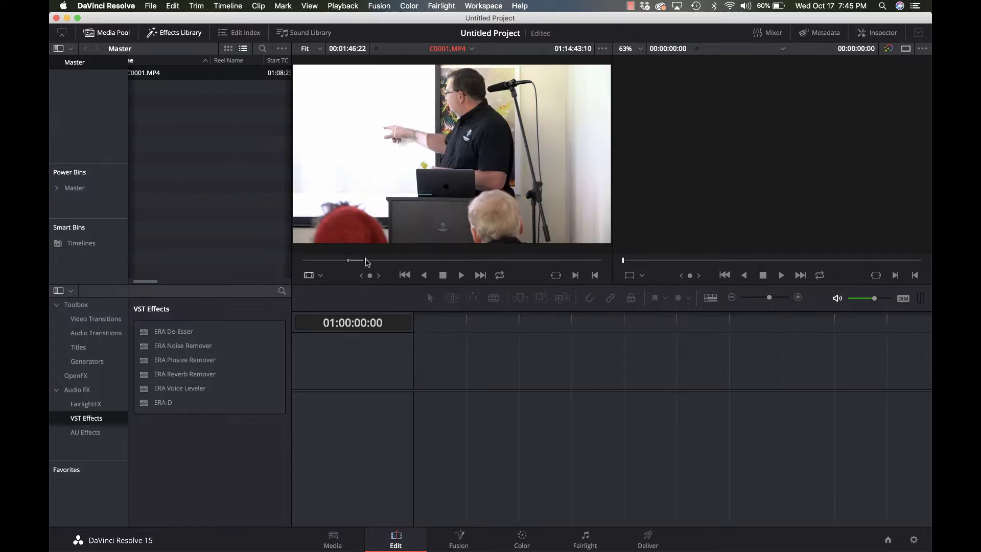
drag(409, 207, 434, 473)
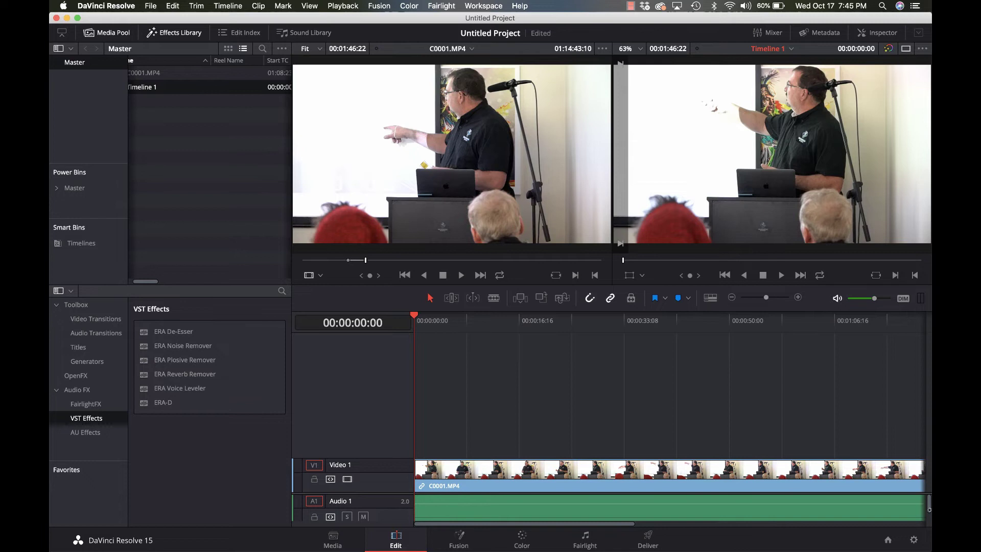
Make the Video 1 track taller on Timeline 1.
drag(930, 508, 929, 516)
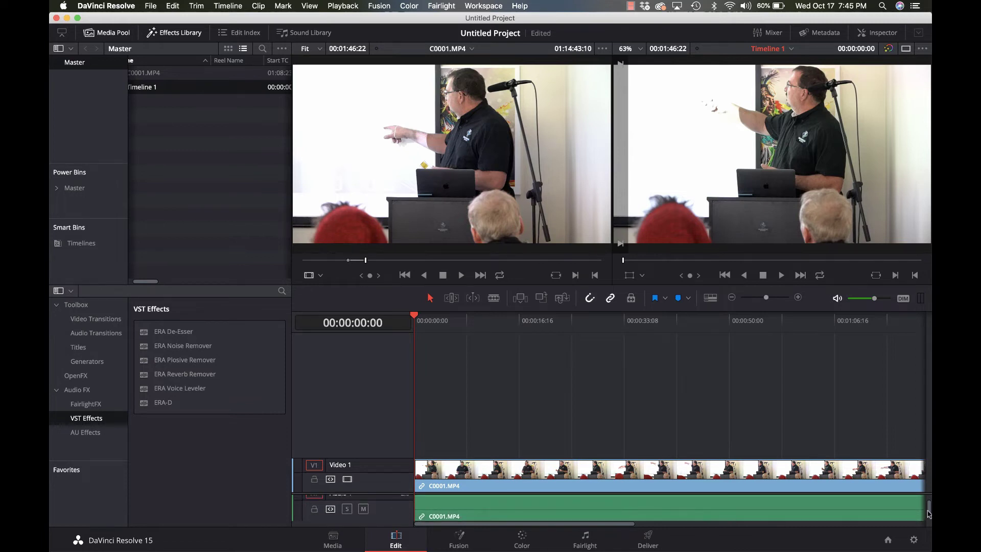
mouse_move(377, 458)
mouse_down()
mouse_move(376, 440)
mouse_move(378, 452)
mouse_up()
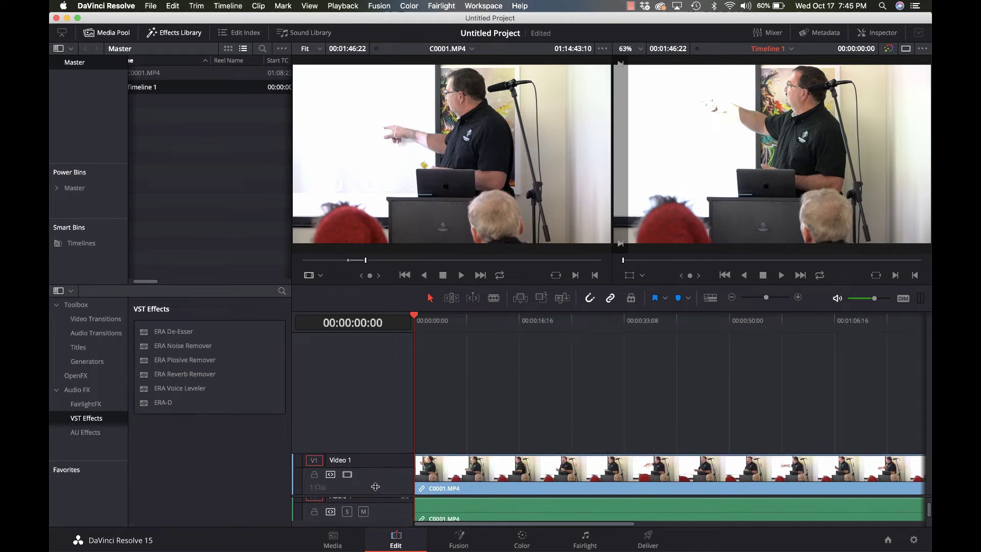
scroll(393, 449, down, 3)
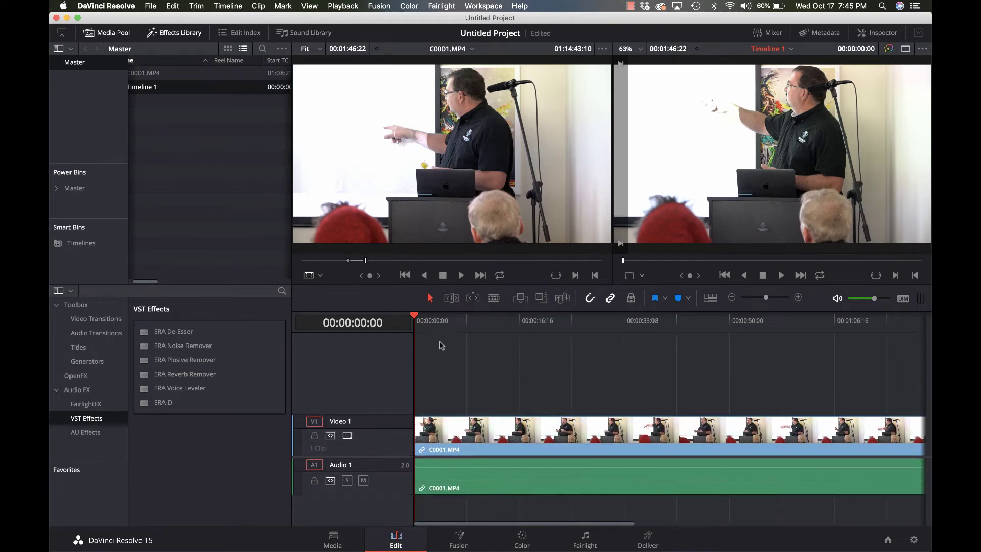
Play the clip's opening at a higher volume to hear the noisy on-camera audio.
key(space)
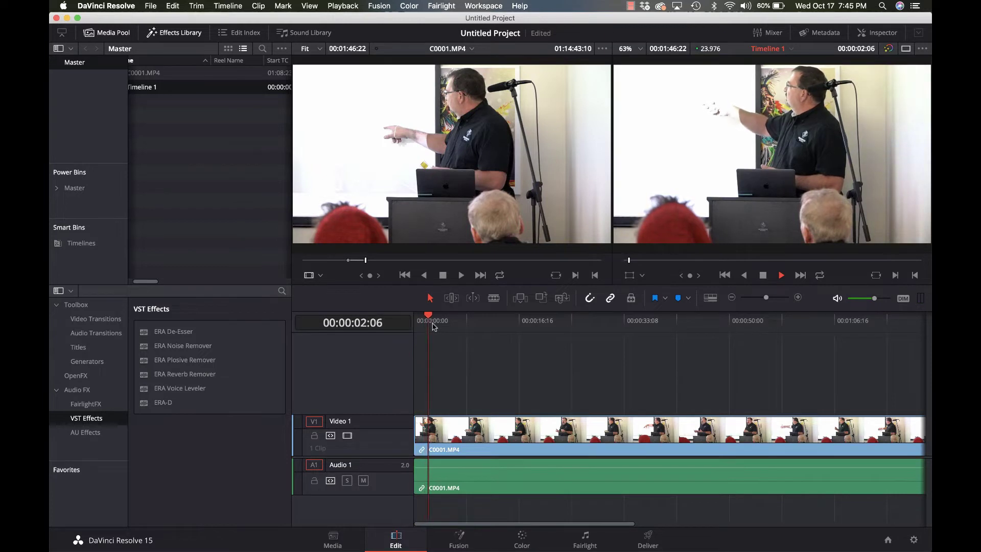
key(XF86AudioRaiseVolume)
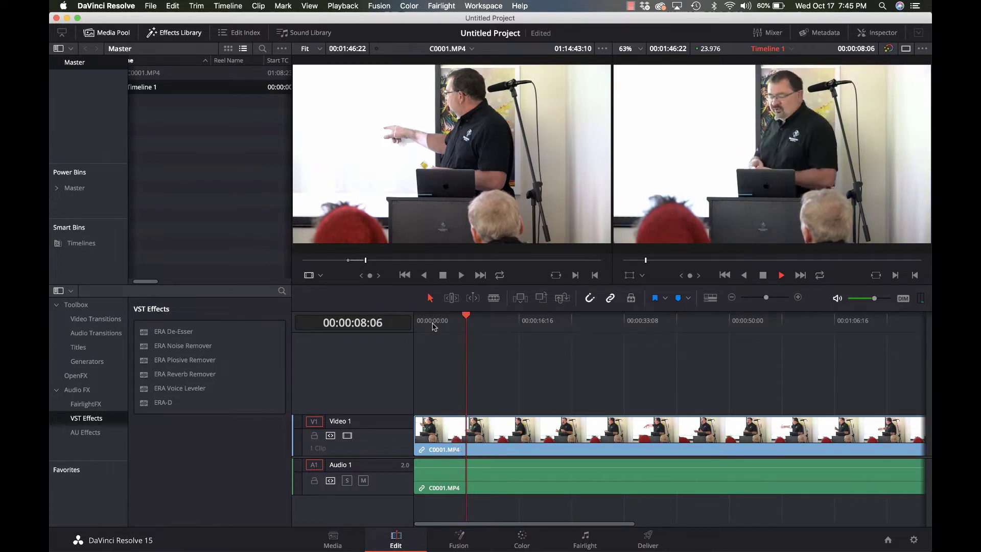
key(space)
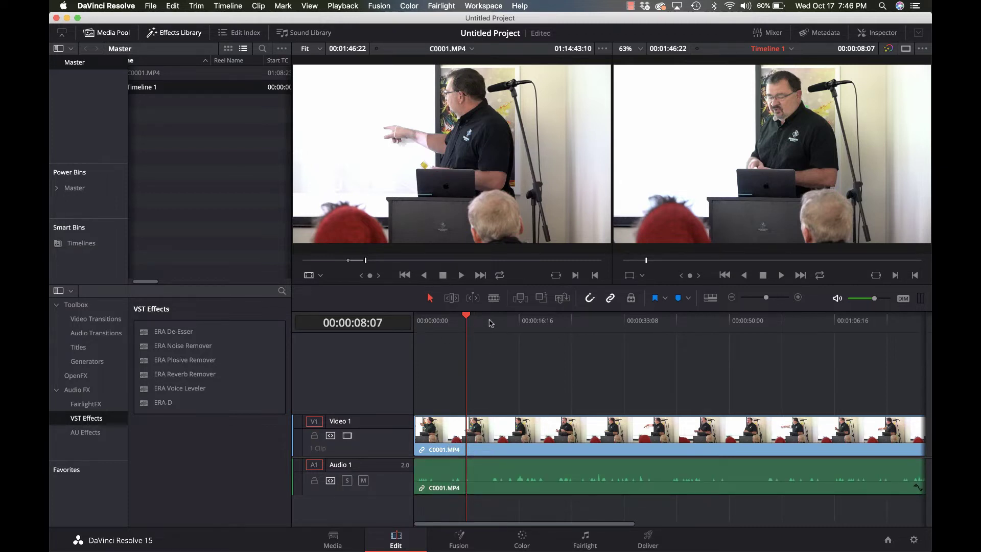
click(490, 321)
key(space)
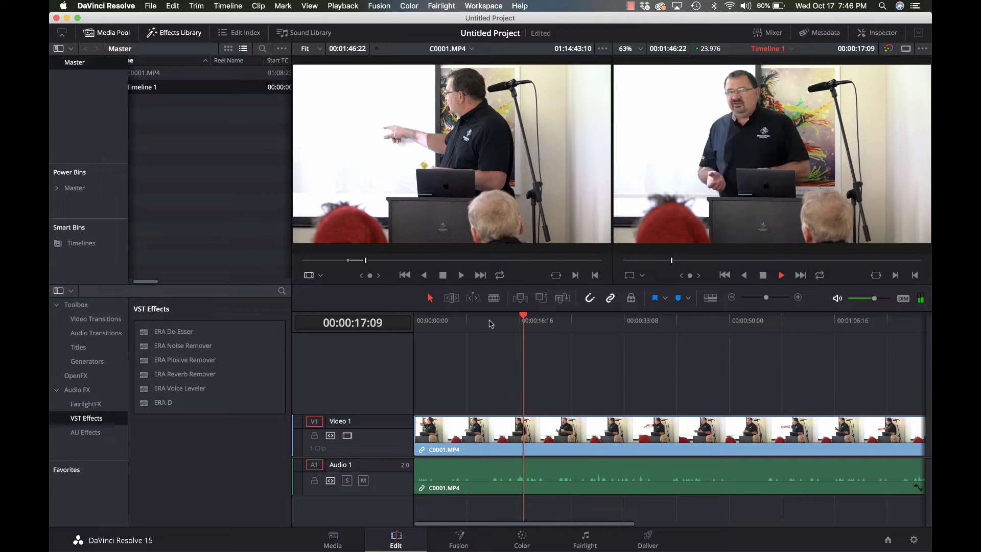
key(space)
Replay the clip from about 10 seconds to listen again.
click(480, 324)
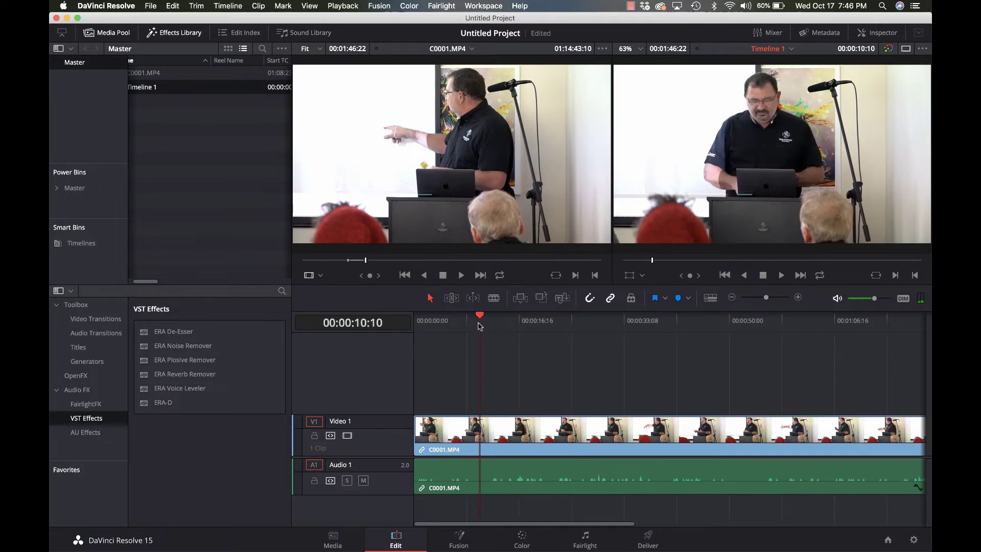
drag(478, 325, 475, 324)
key(space)
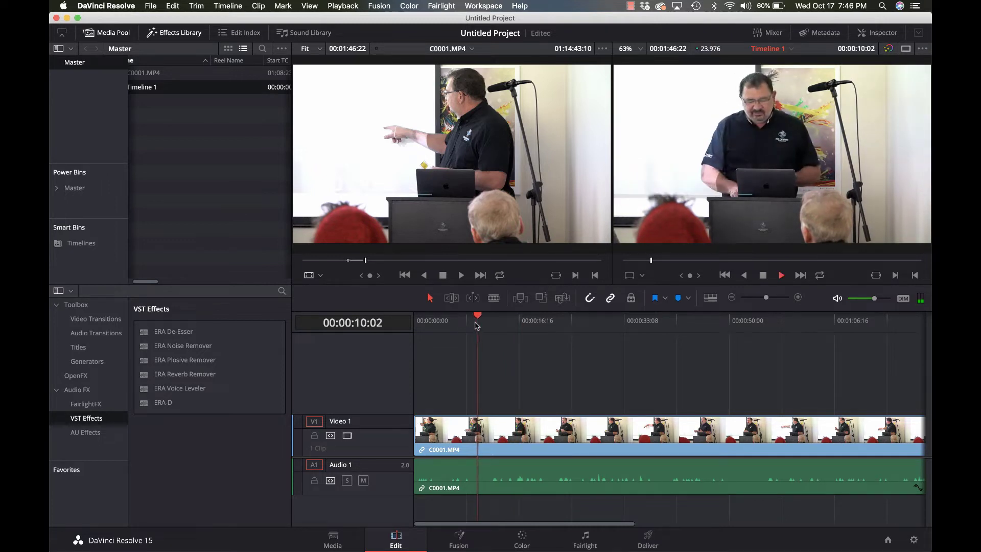
key(space)
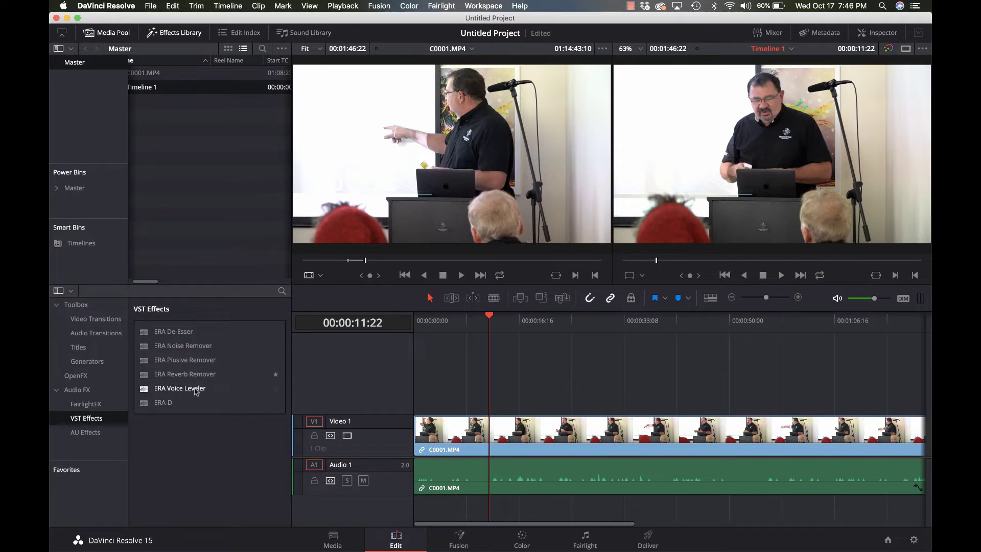
Apply ERA Noise Remover to the Audio 1 clip and move its window aside.
click(202, 348)
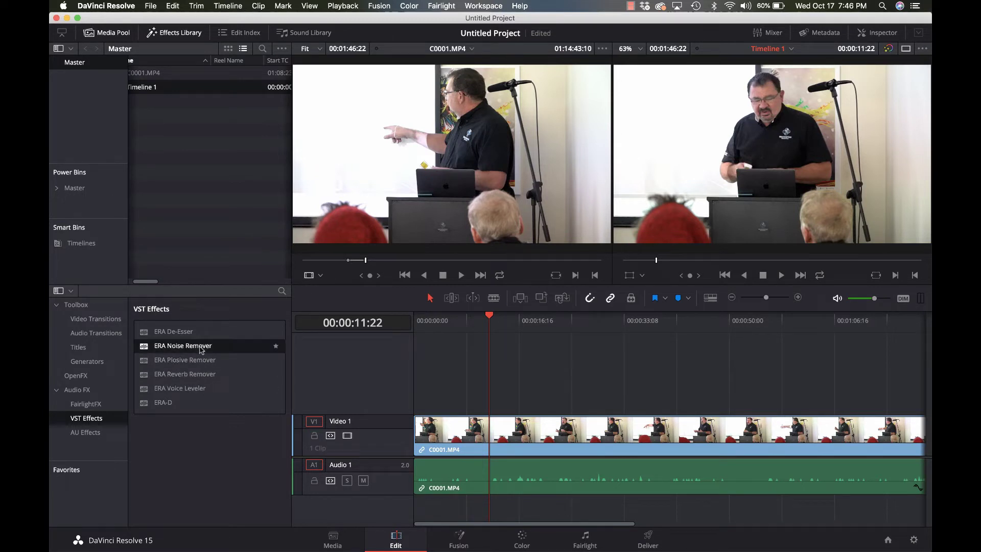
drag(210, 350, 459, 472)
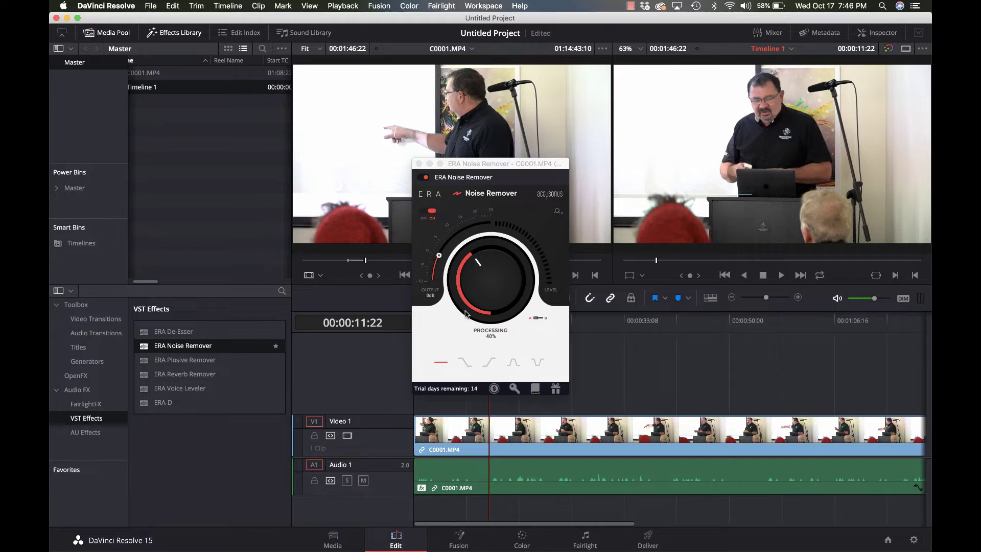
drag(496, 163, 284, 154)
Play the noise-reduced audio twice from about 9 seconds.
click(475, 323)
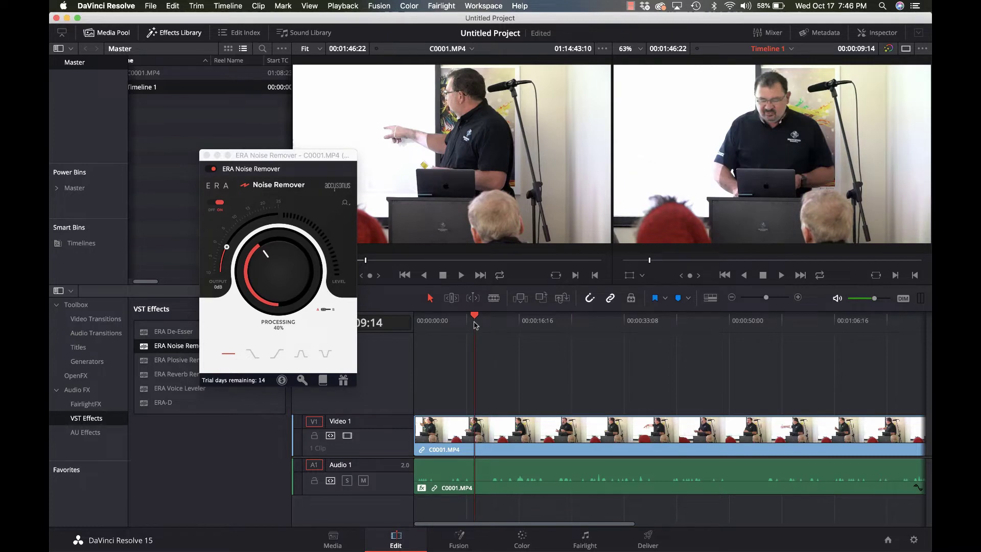
key(space)
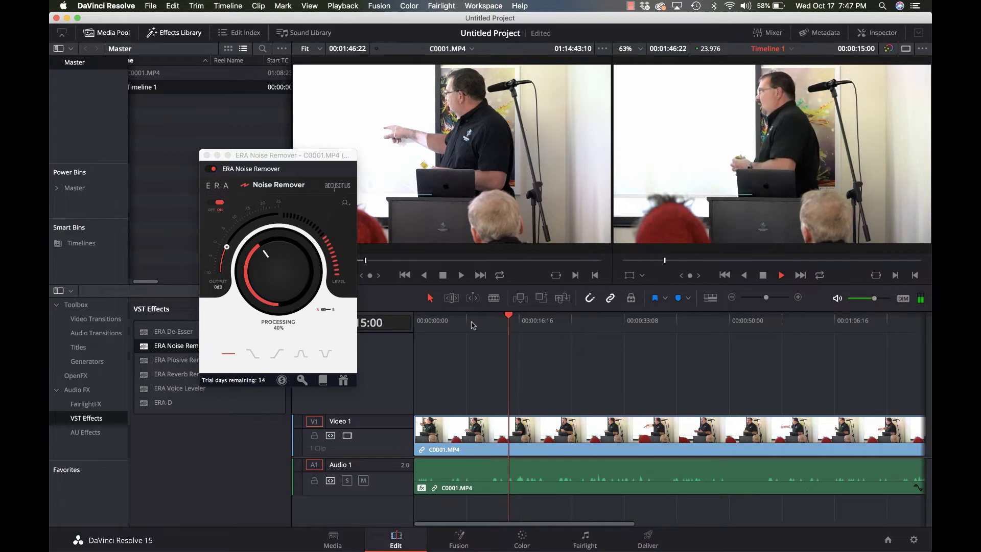
key(space)
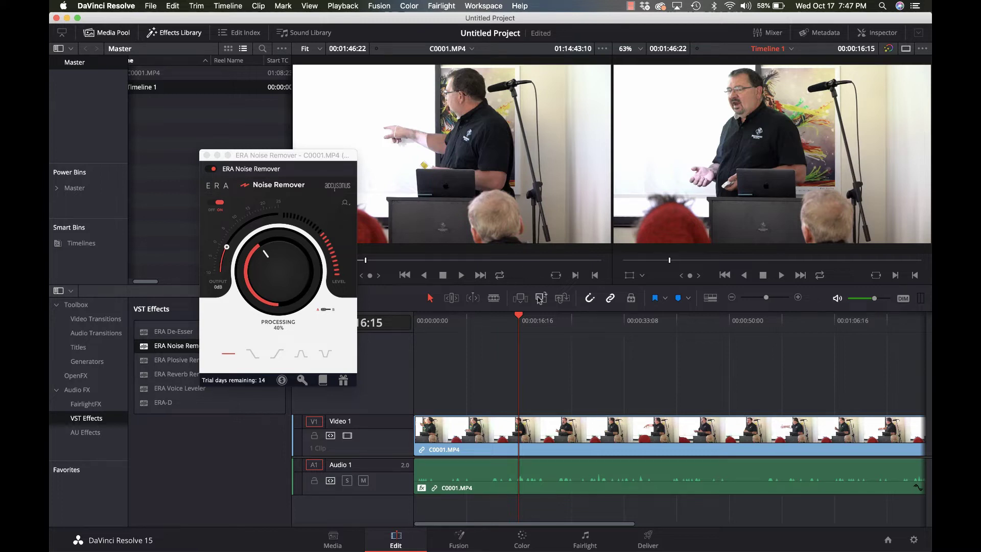
click(474, 321)
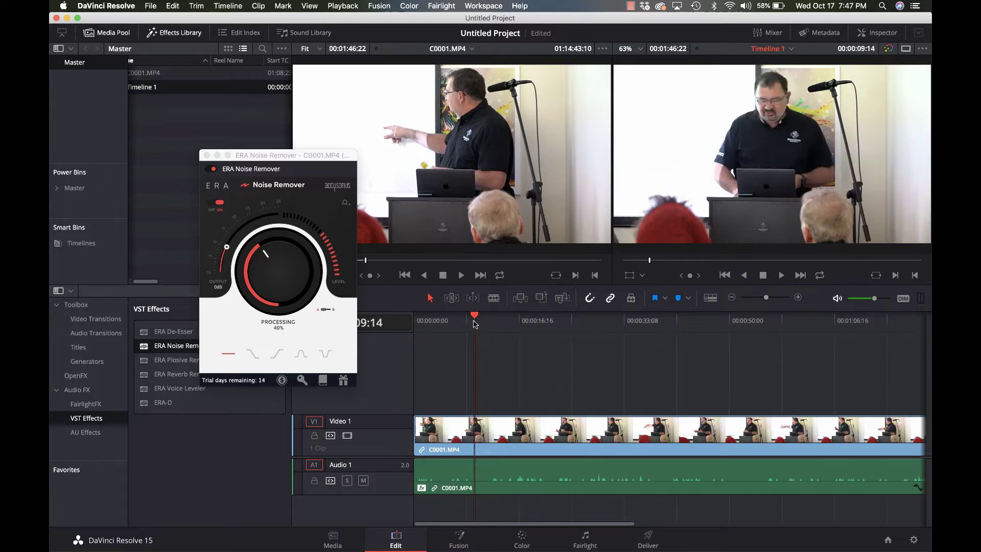
key(space)
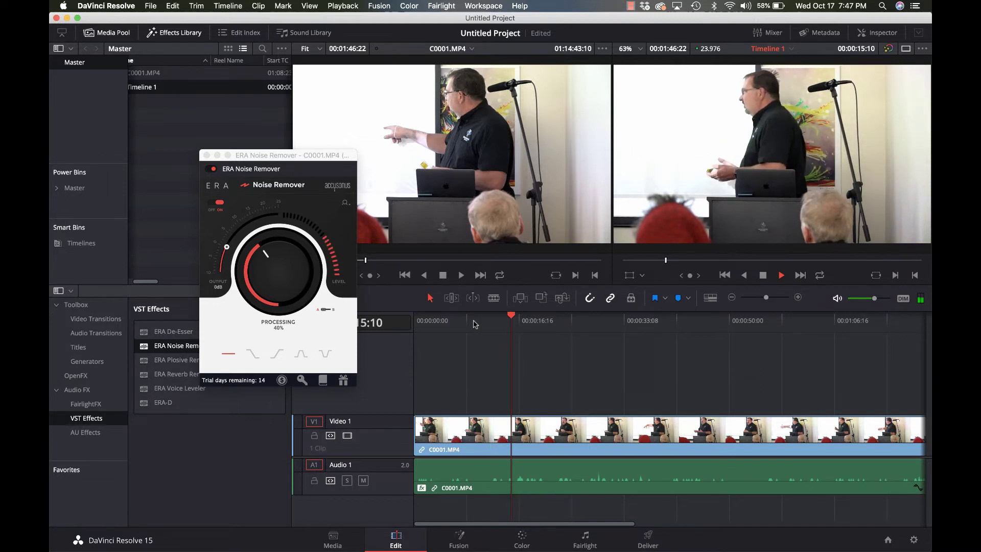
key(space)
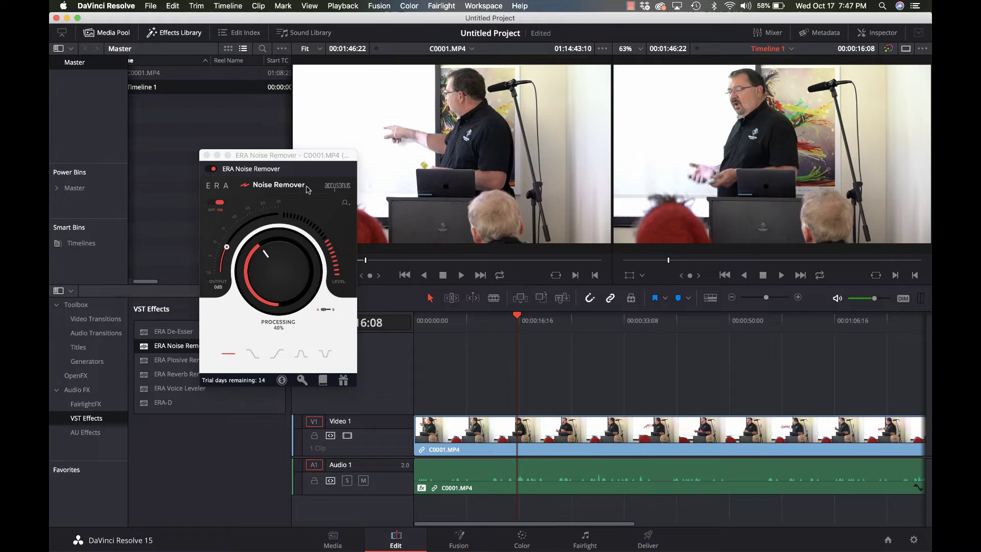
Close the Noise Remover window and show C0001.MP4's audio effects in the Inspector.
click(204, 156)
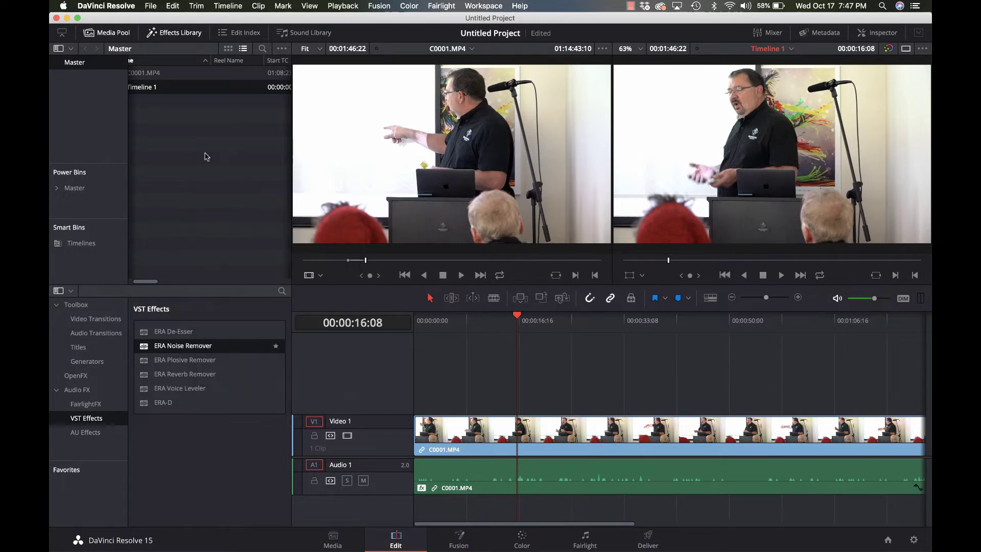
click(871, 35)
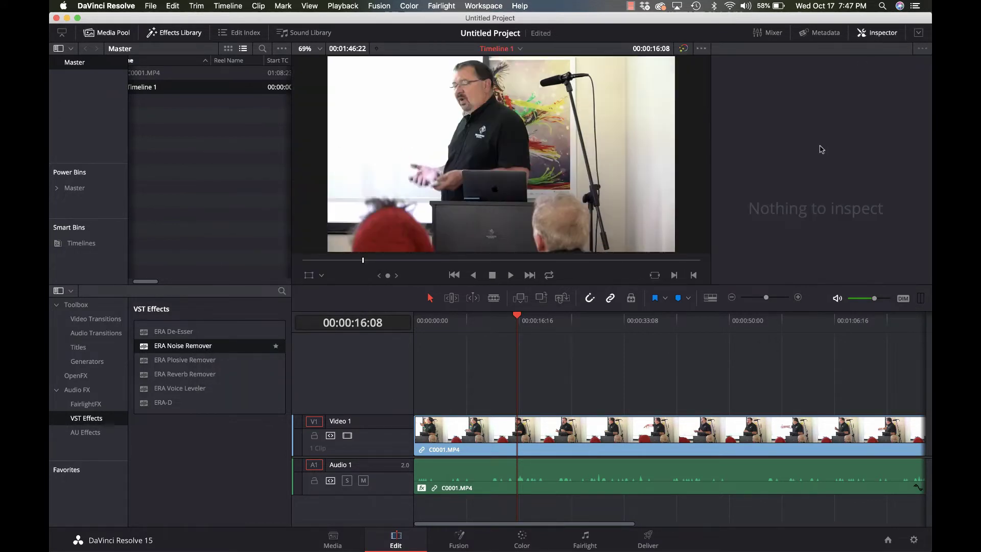
click(575, 444)
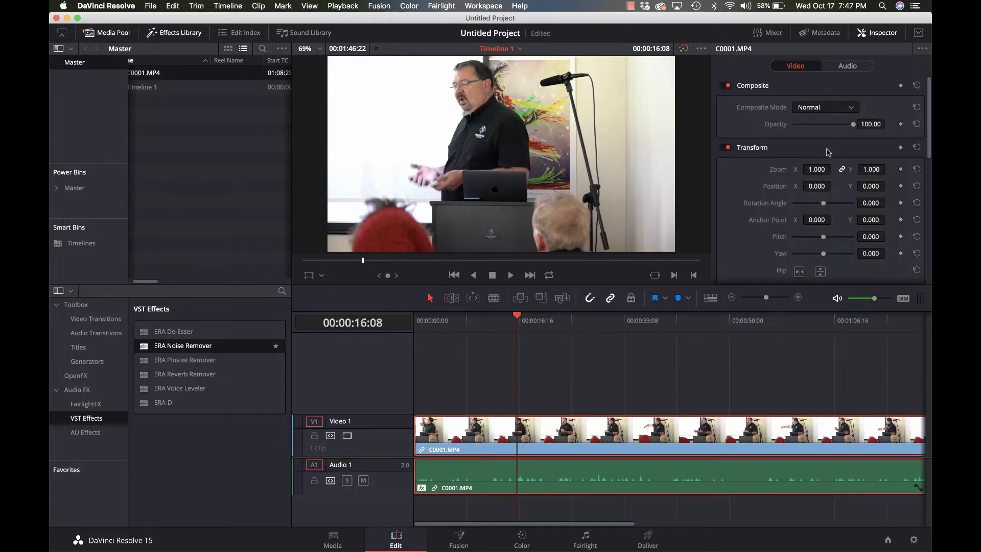
scroll(828, 151, down, 10)
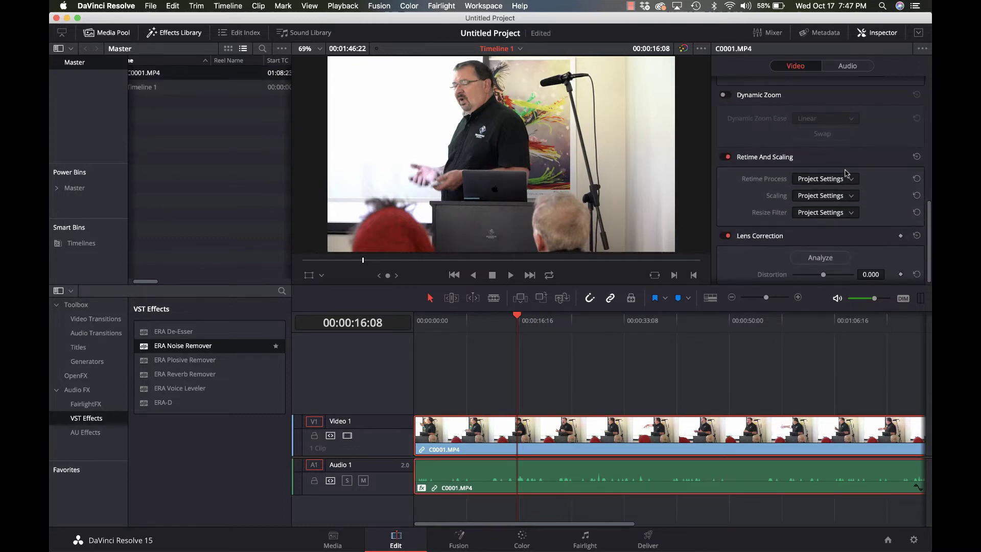
scroll(845, 173, down, 1)
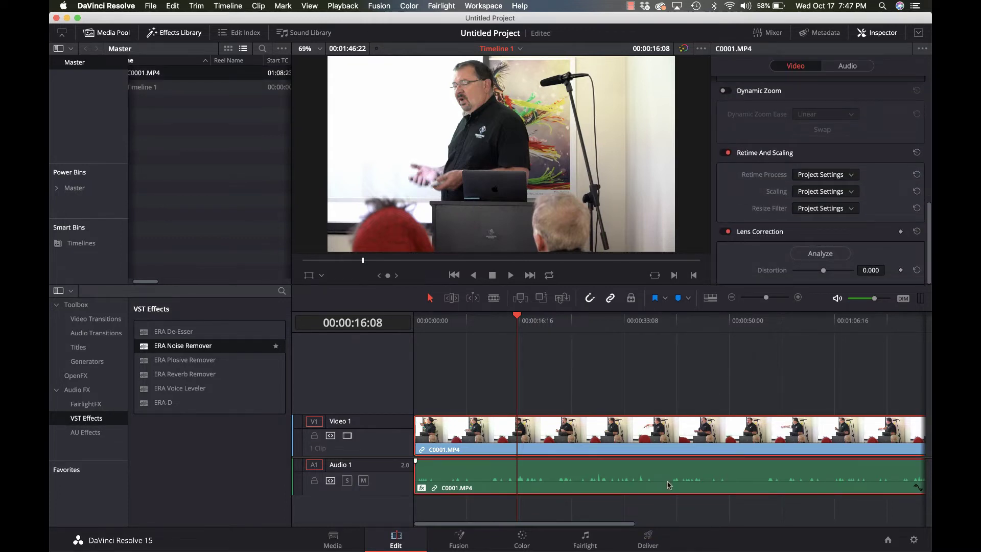
click(848, 65)
scroll(898, 199, down, 5)
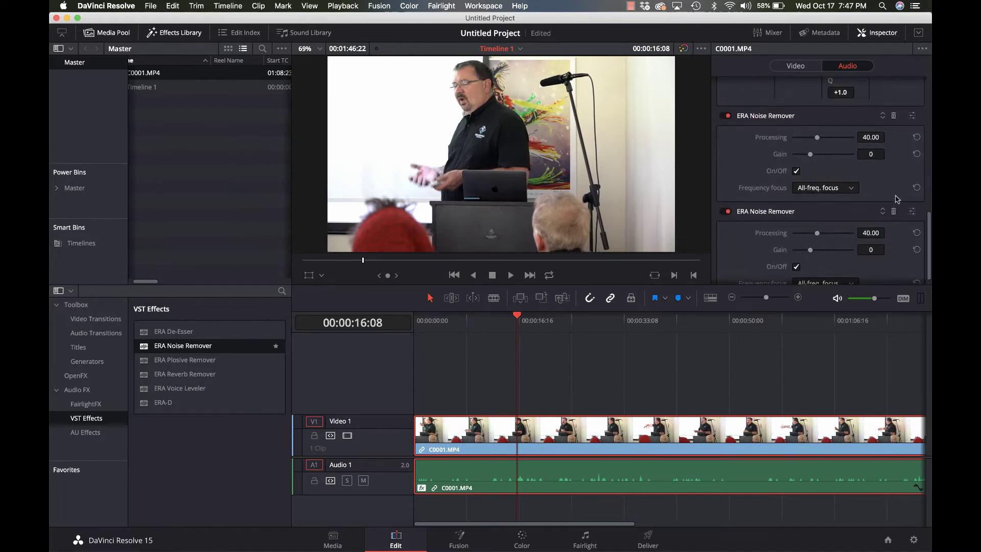
Delete both ERA Noise Remover effects and select ERA Voice Leveler in VST Effects.
click(894, 211)
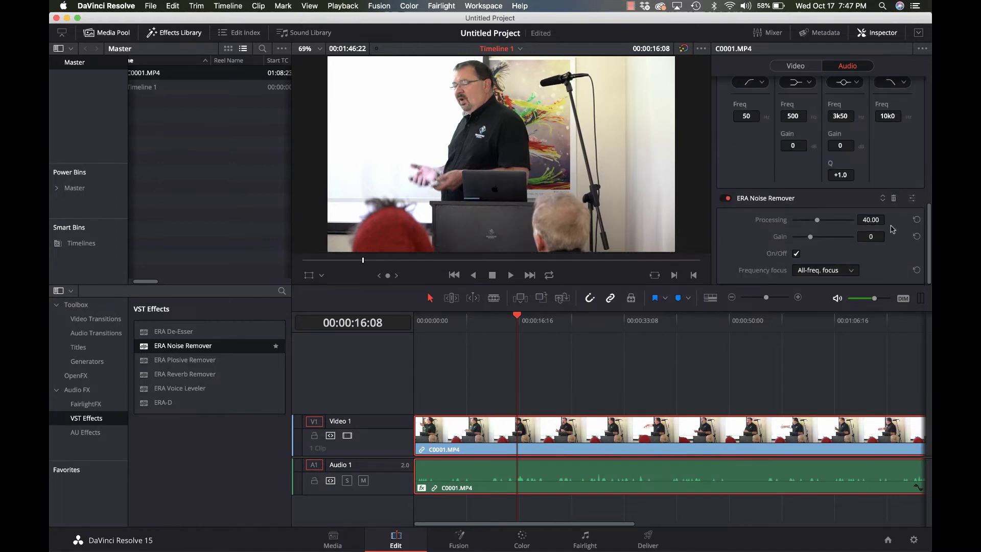
click(893, 198)
scroll(867, 191, up, 10)
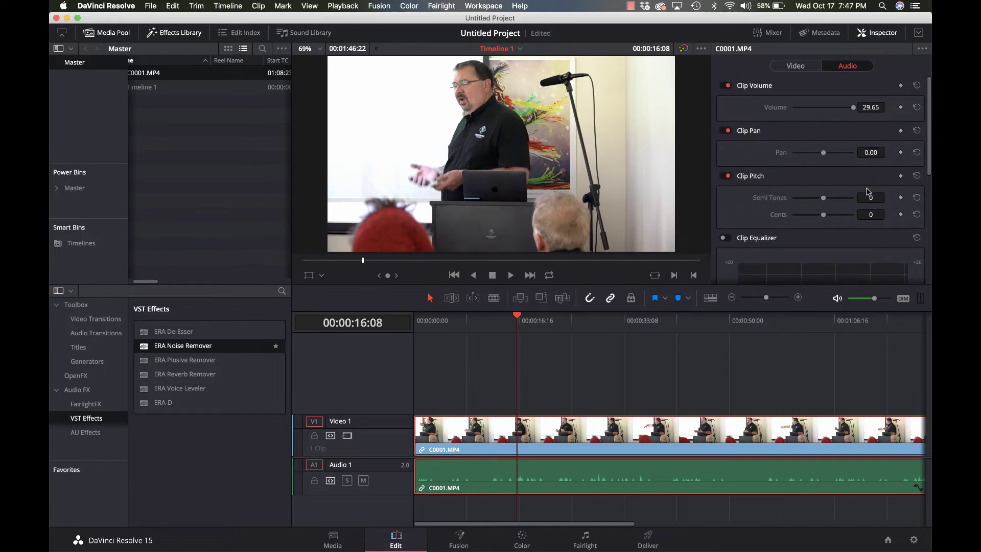
click(193, 390)
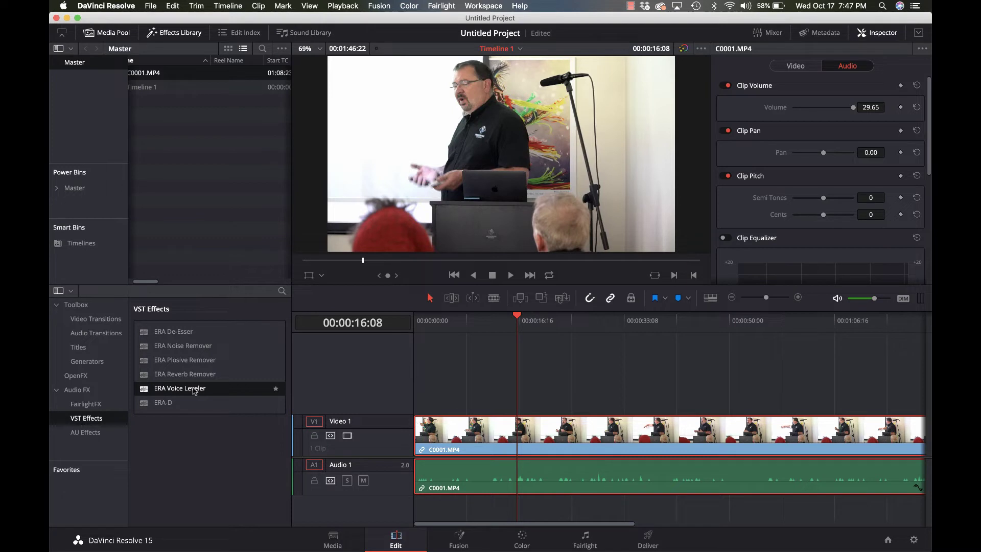
Apply ERA Voice Leveler at 40% to the Audio 1 clip and move its window aside.
drag(194, 391, 510, 474)
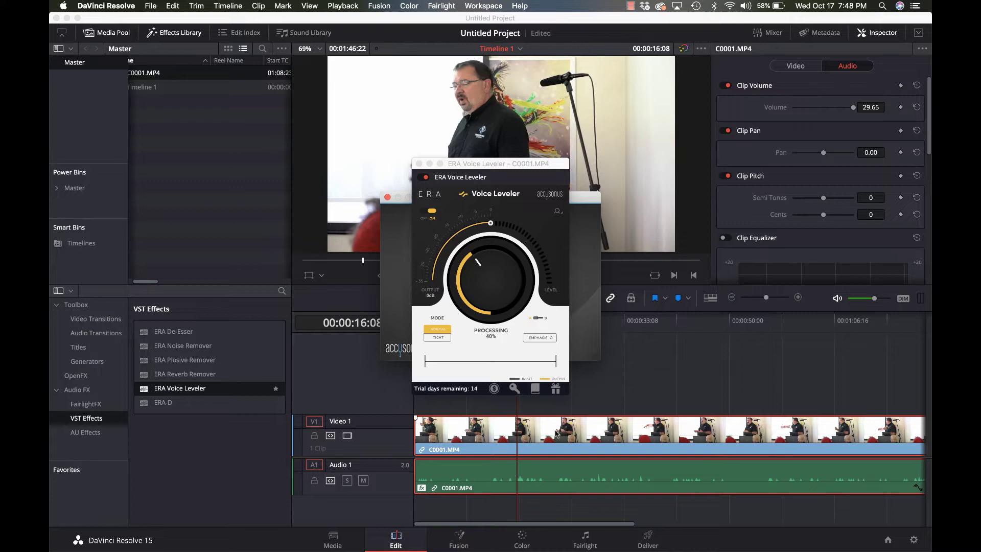
click(449, 471)
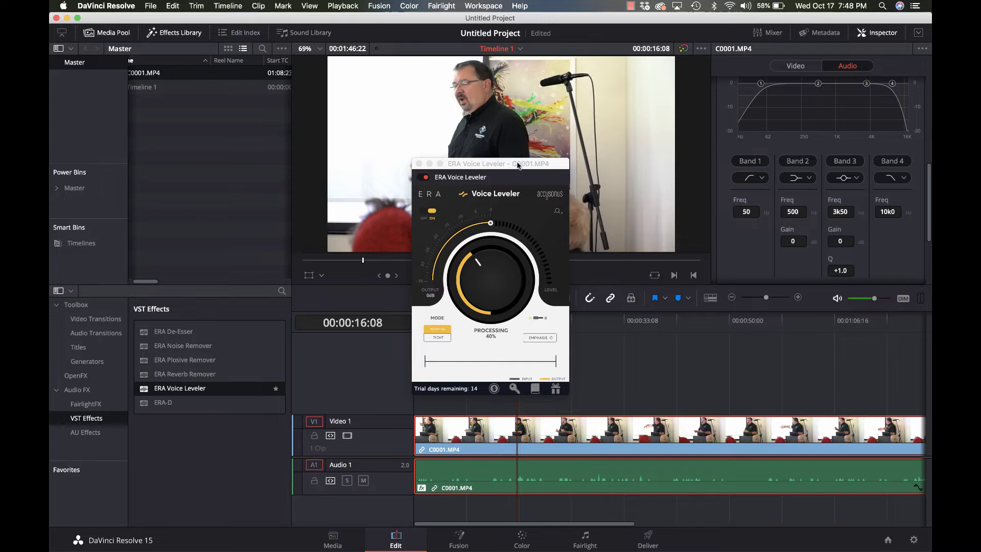
drag(518, 165, 332, 181)
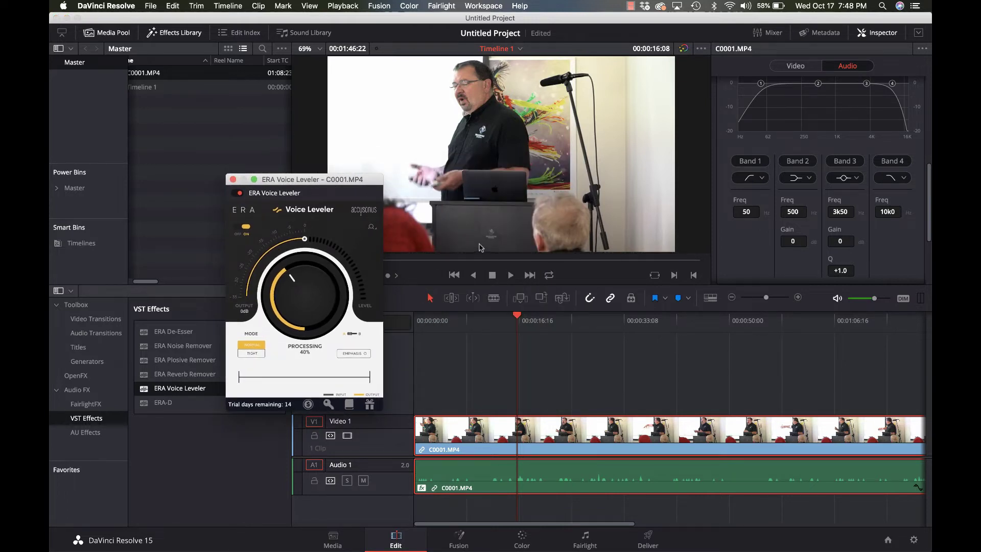
Play from about 00:00:11 to hear the leveled voice, then close the Voice Leveler window.
click(489, 330)
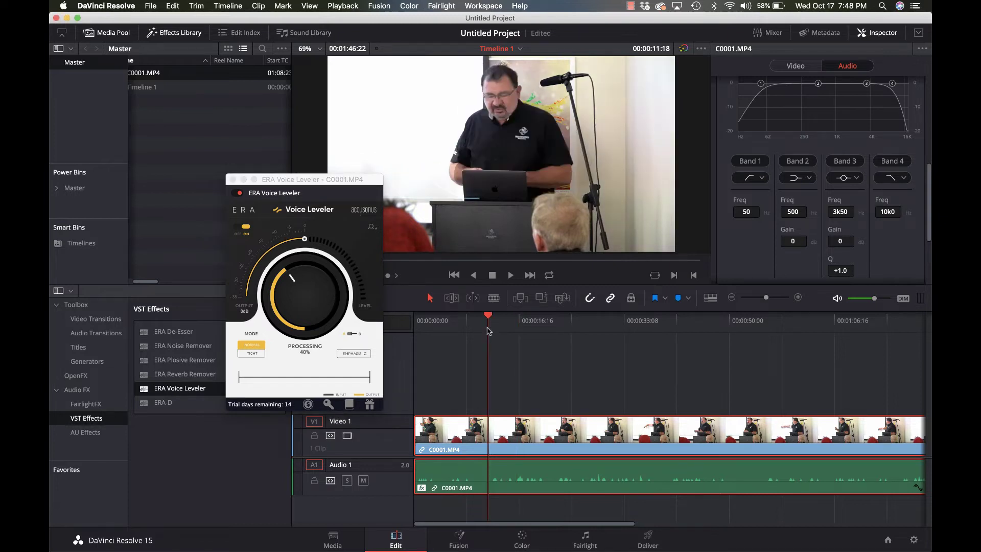
key(space)
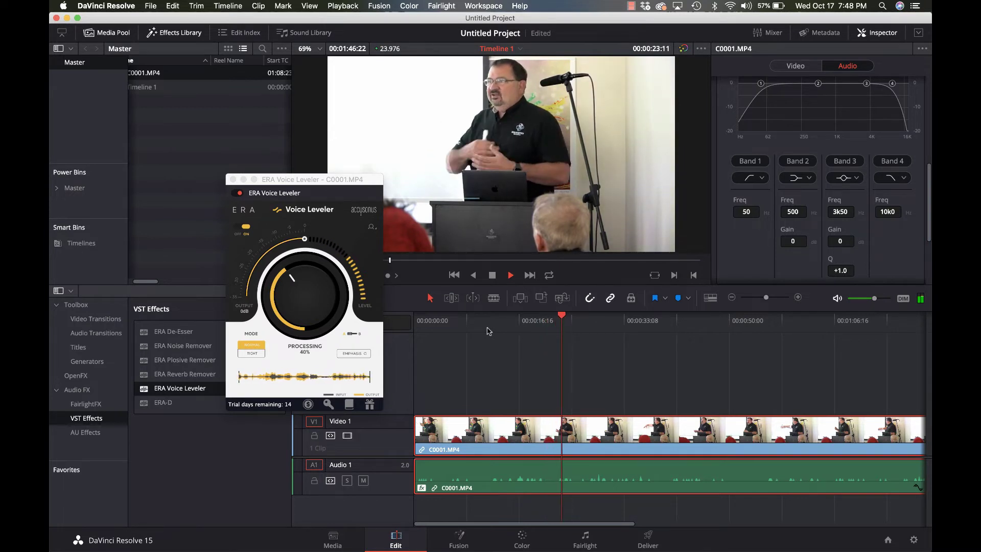
key(space)
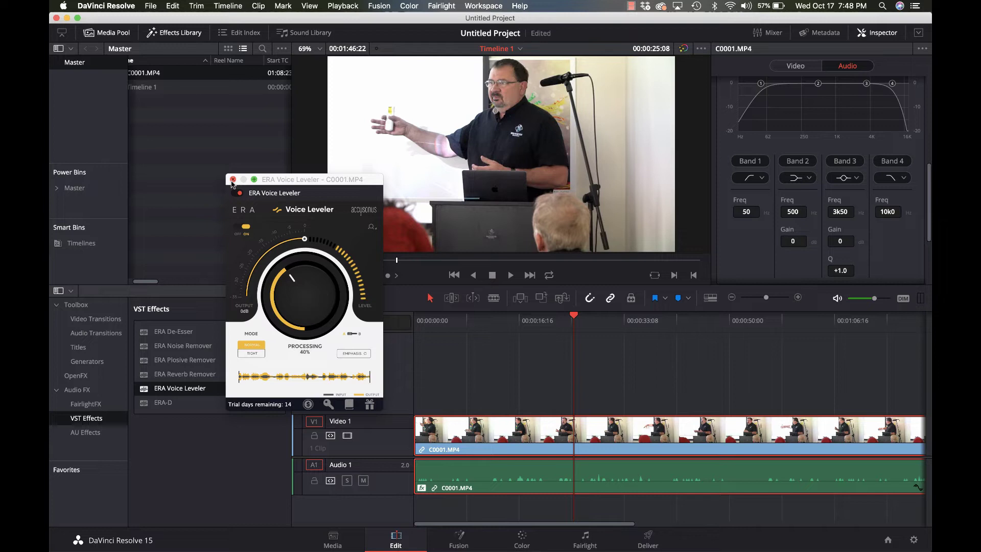
click(233, 180)
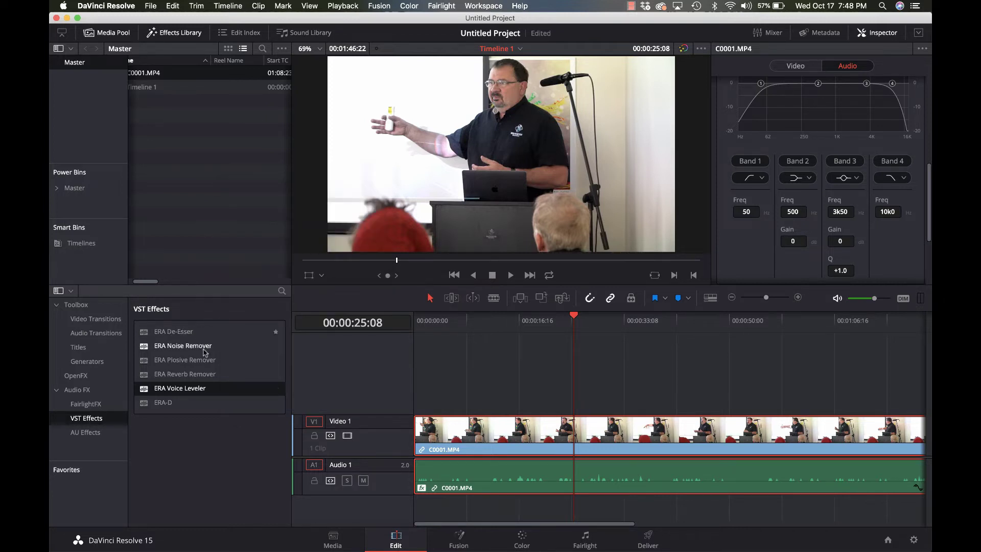
Apply ERA Noise Remover to the audio clip and play it from about 00:00:10.
drag(184, 351, 484, 490)
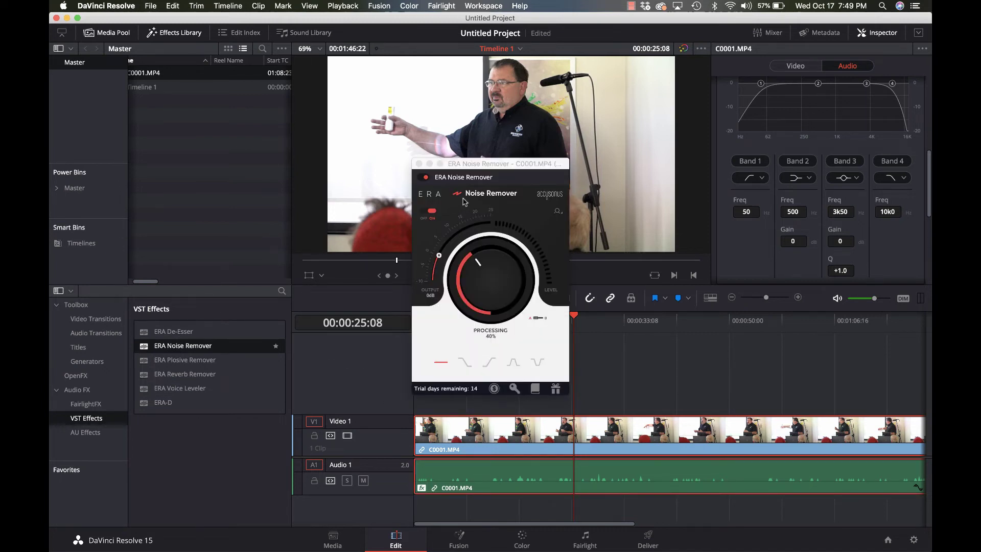
drag(484, 172, 318, 180)
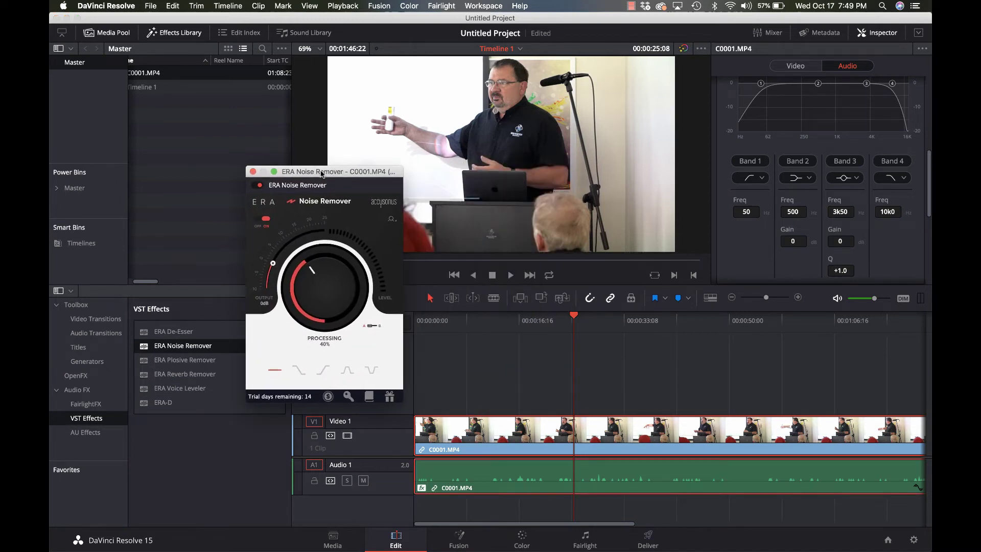
click(482, 322)
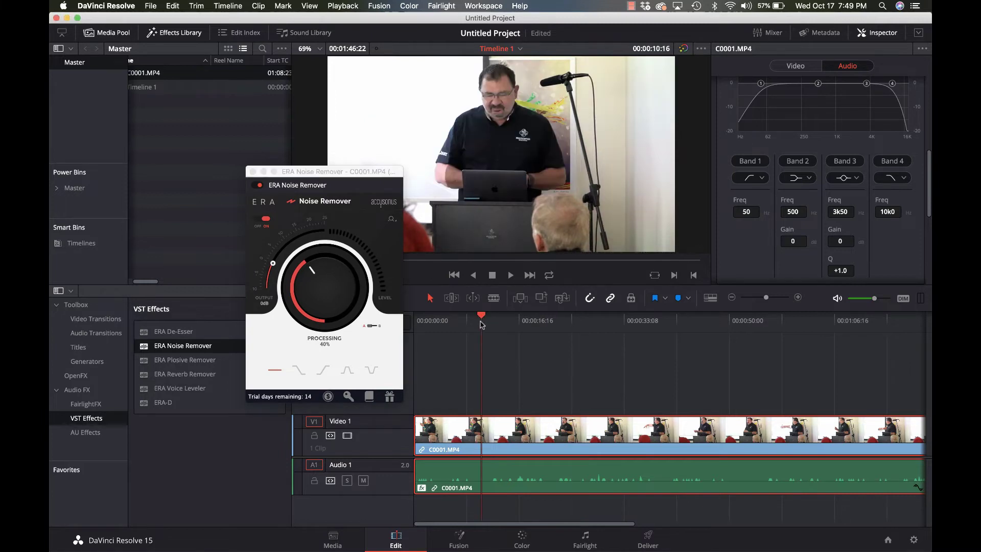
key(space)
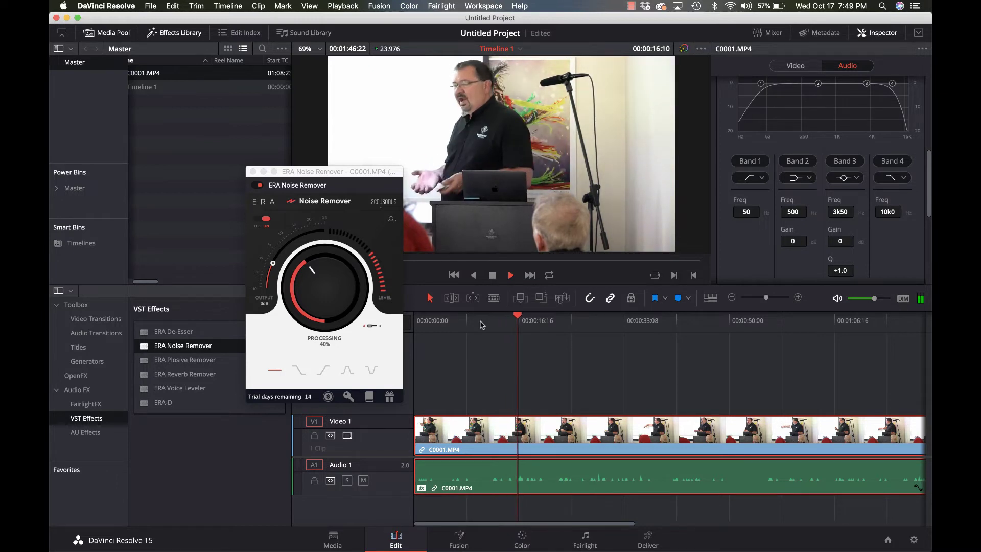
key(space)
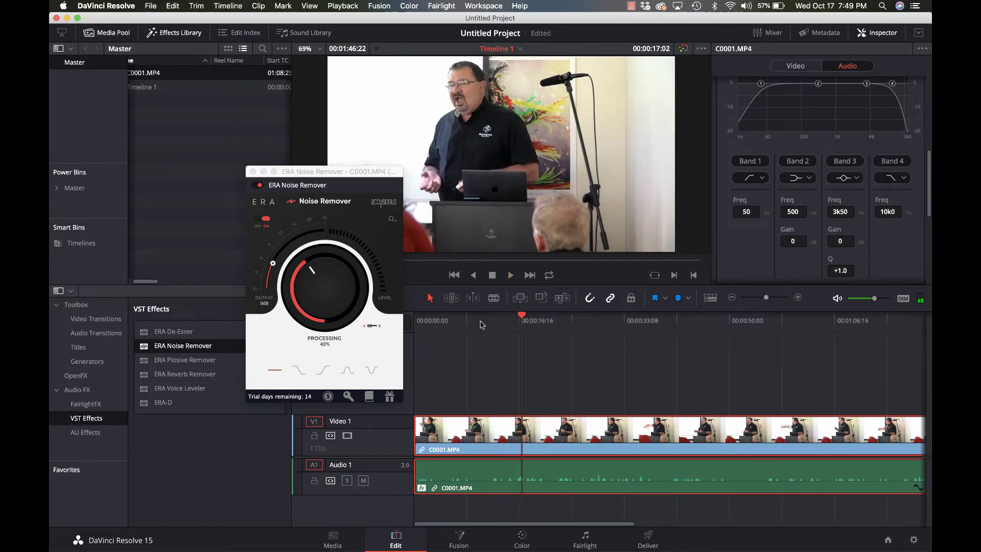
Raise Noise Remover processing to 66% and return to about 00:00:06 to replay.
click(334, 266)
drag(356, 266, 380, 234)
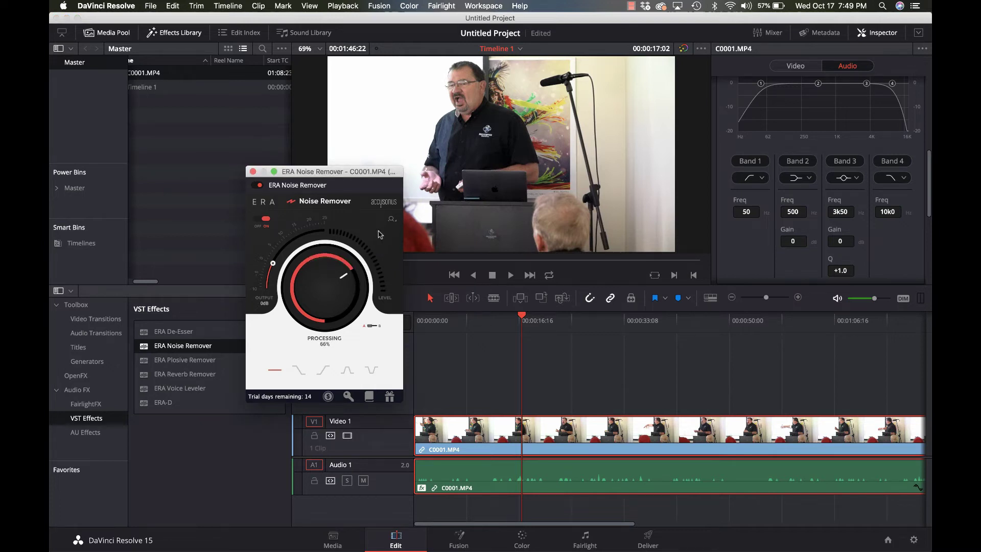
click(457, 329)
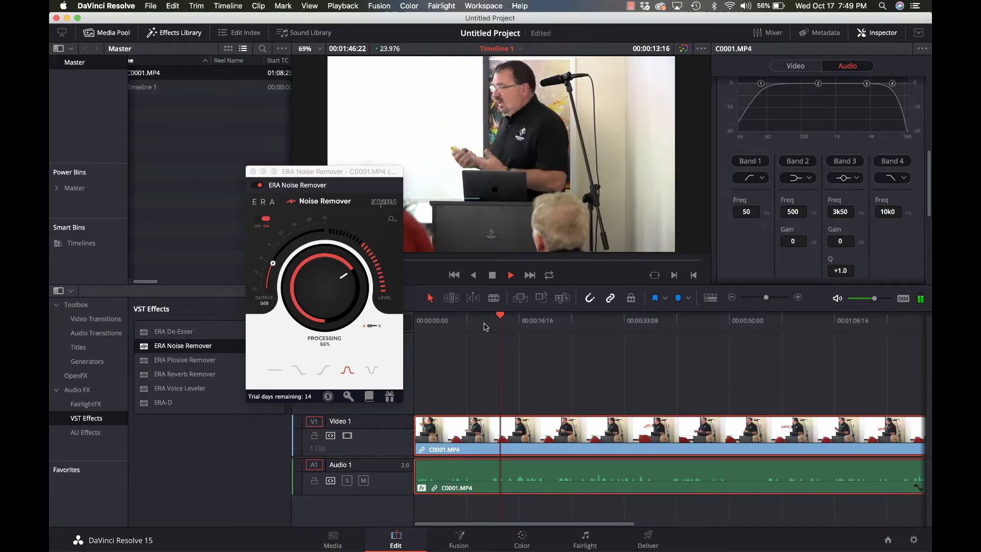
Try the notch, low-pass and high-pass filter shapes during playback, ending on notch.
click(373, 370)
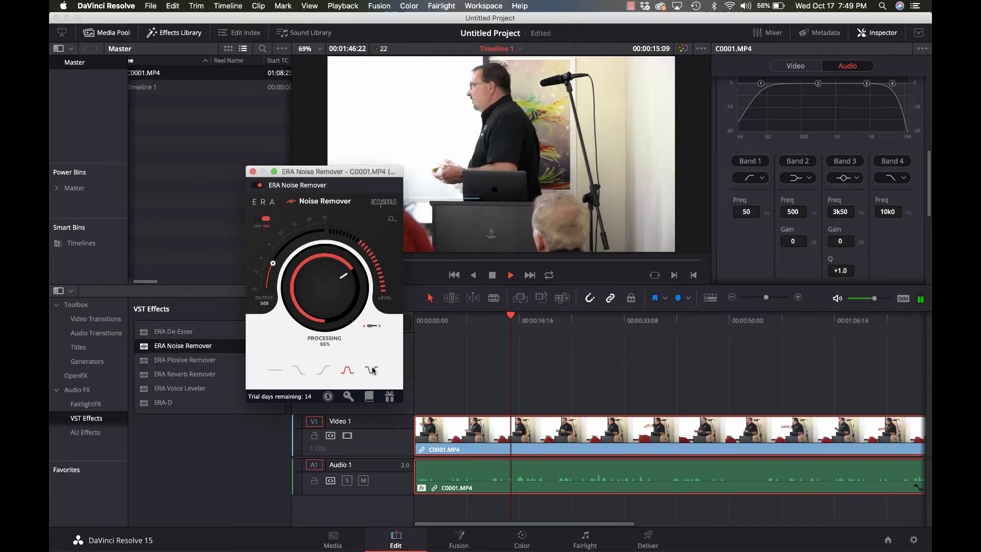
click(372, 370)
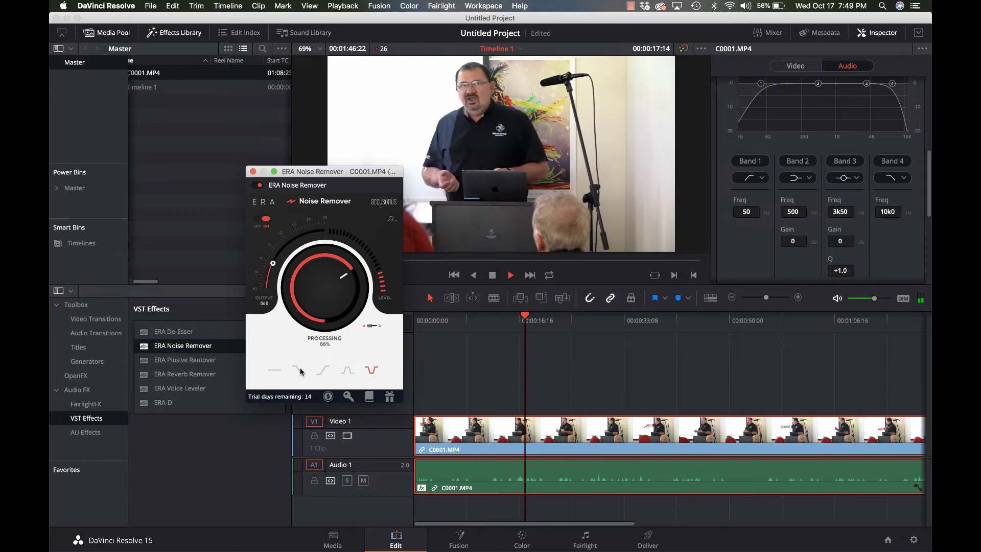
click(299, 370)
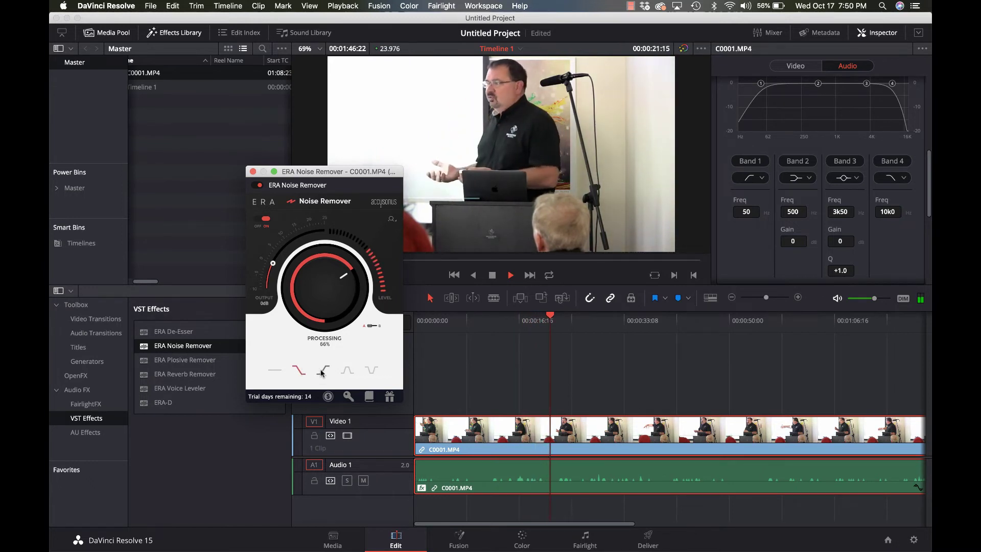
click(323, 371)
click(371, 370)
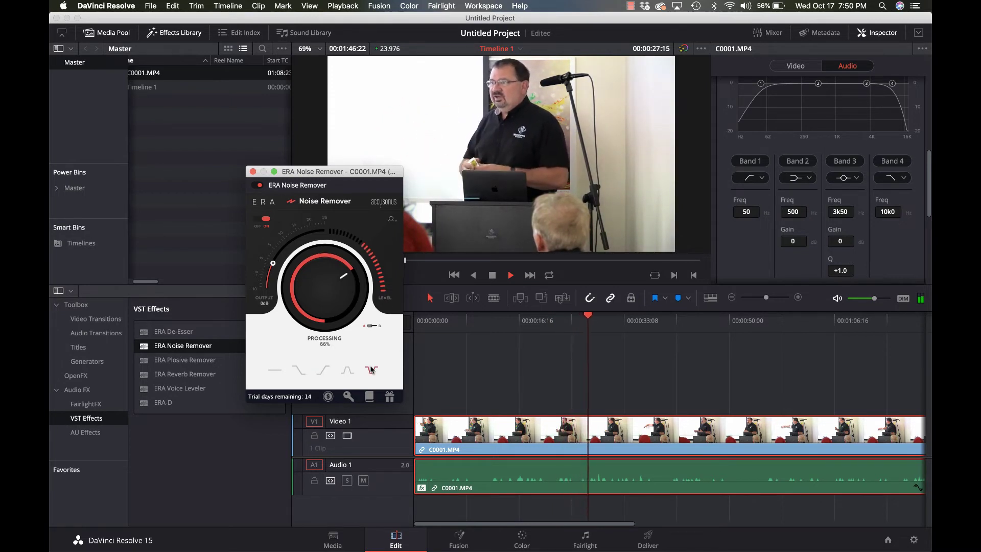
key(space)
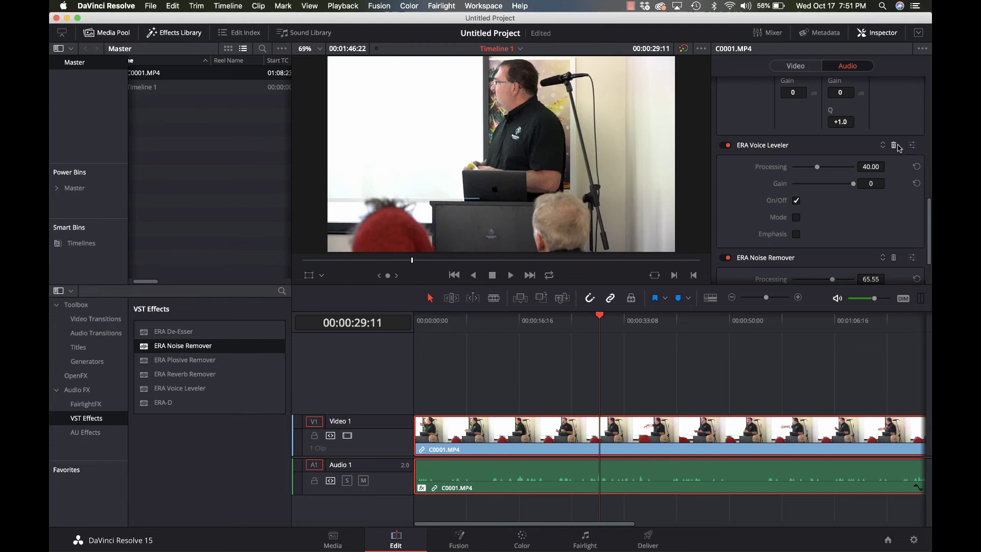
Swap Voice Leveler and Noise Remover for ERA-D on the audio clip, play it, then close ERA-D's window.
click(896, 146)
click(895, 199)
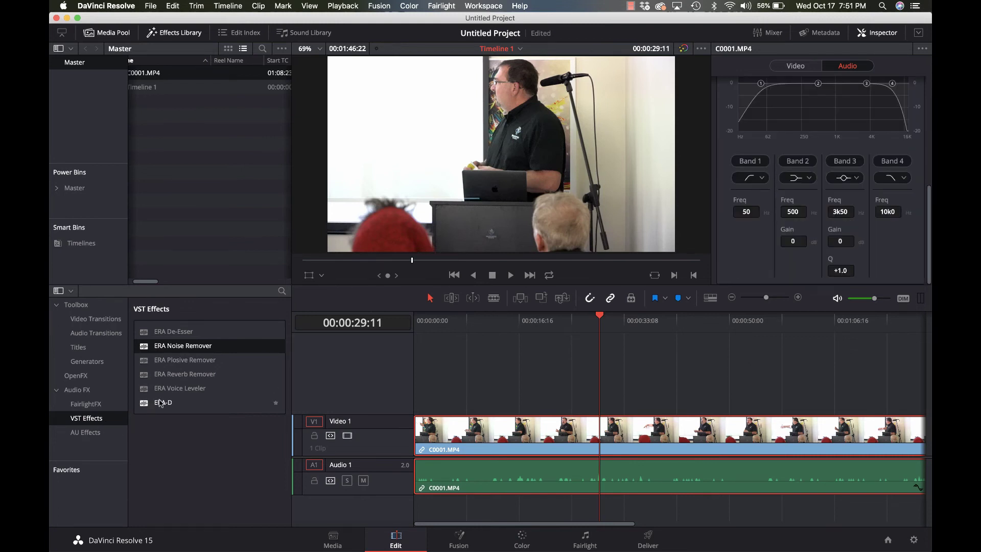
drag(160, 403, 473, 470)
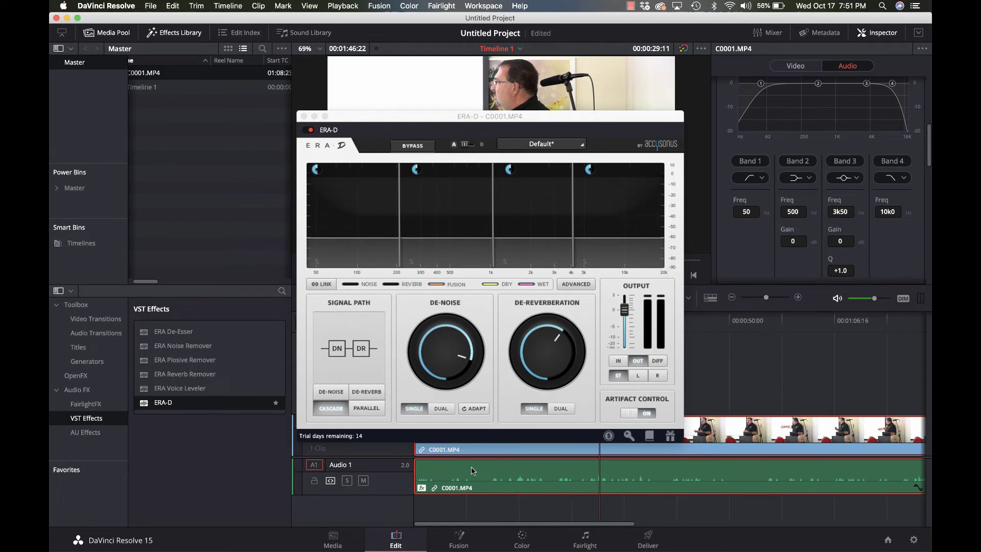
key(space)
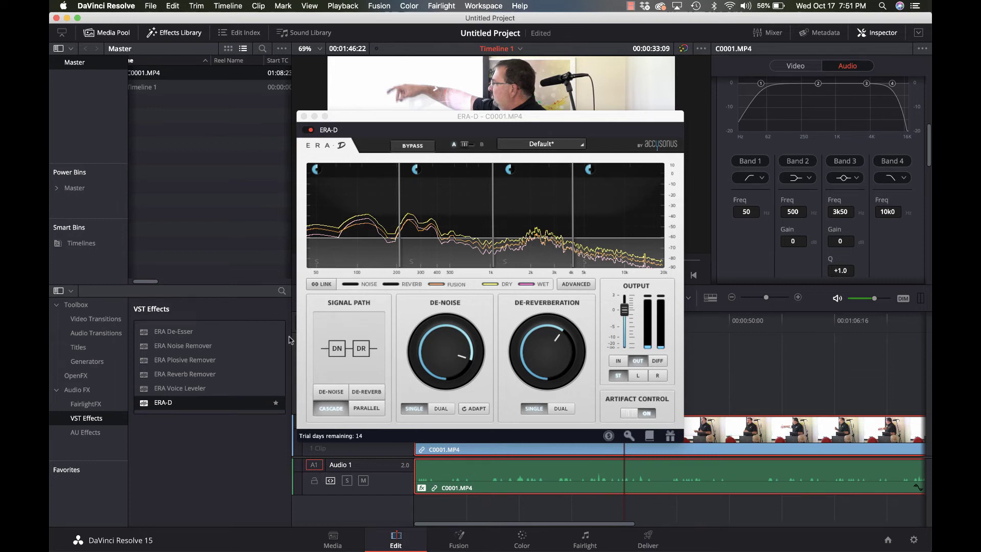
click(304, 117)
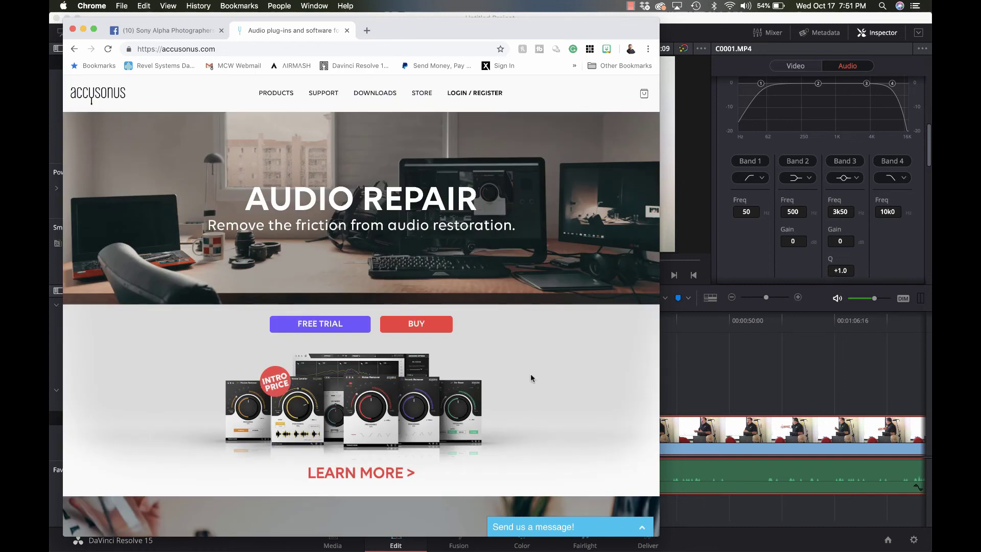
On the Audio Repair store page, add ERA Bundle Pro ($349.00) to the cart.
scroll(531, 373, down, 3)
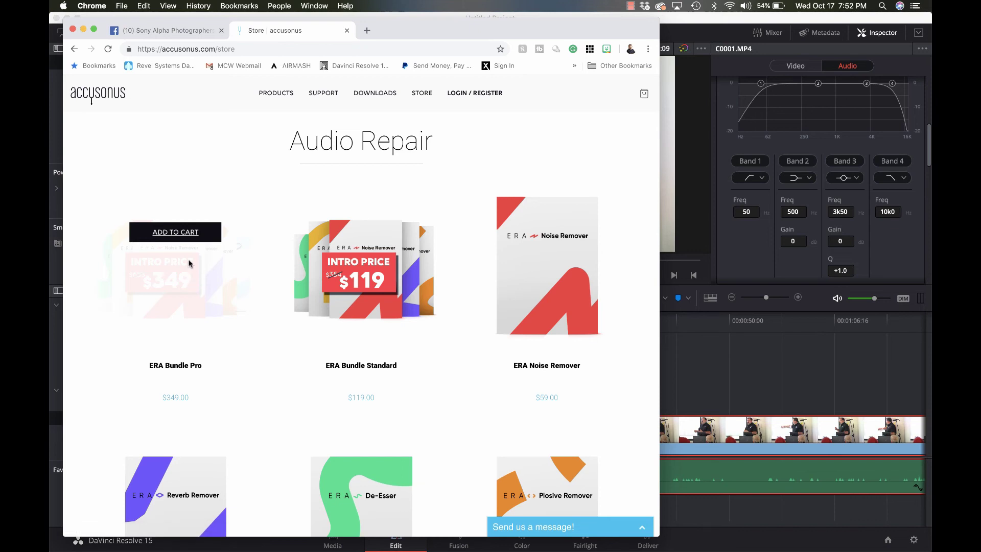
click(186, 234)
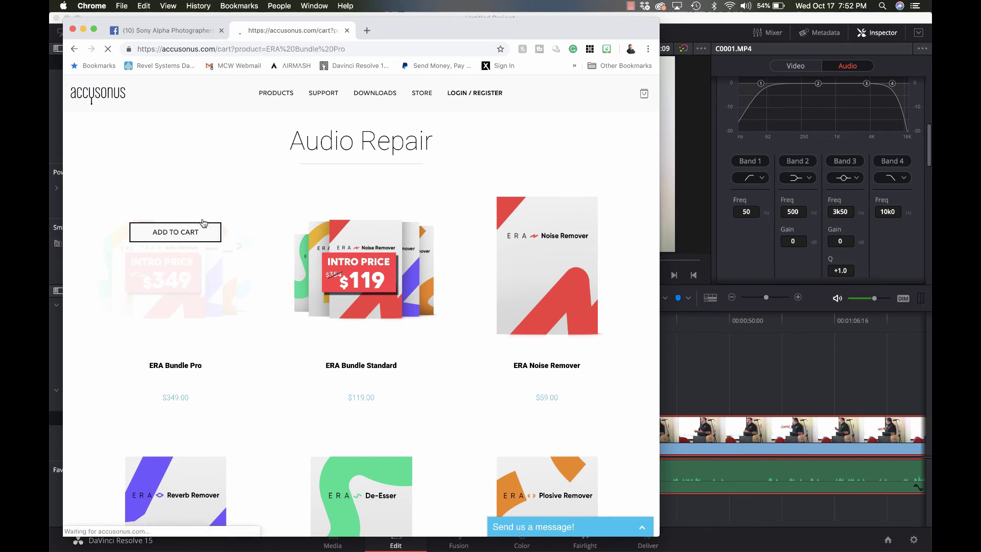